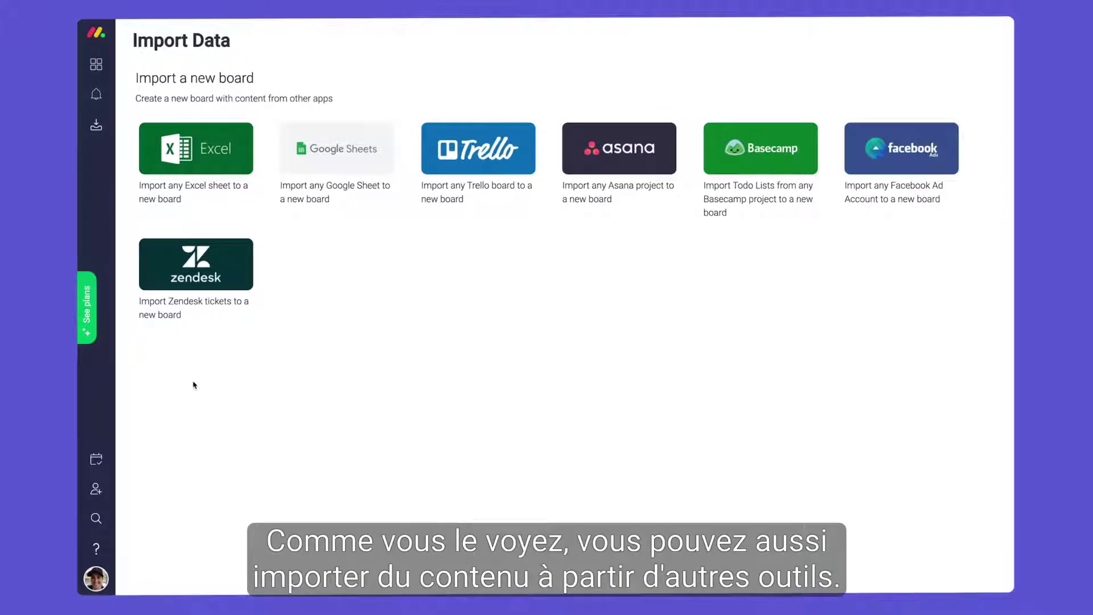
# Choose Excel as the import source and upload monday.com Flavors.xlsx from the Desktop.
pyautogui.click(241, 151)
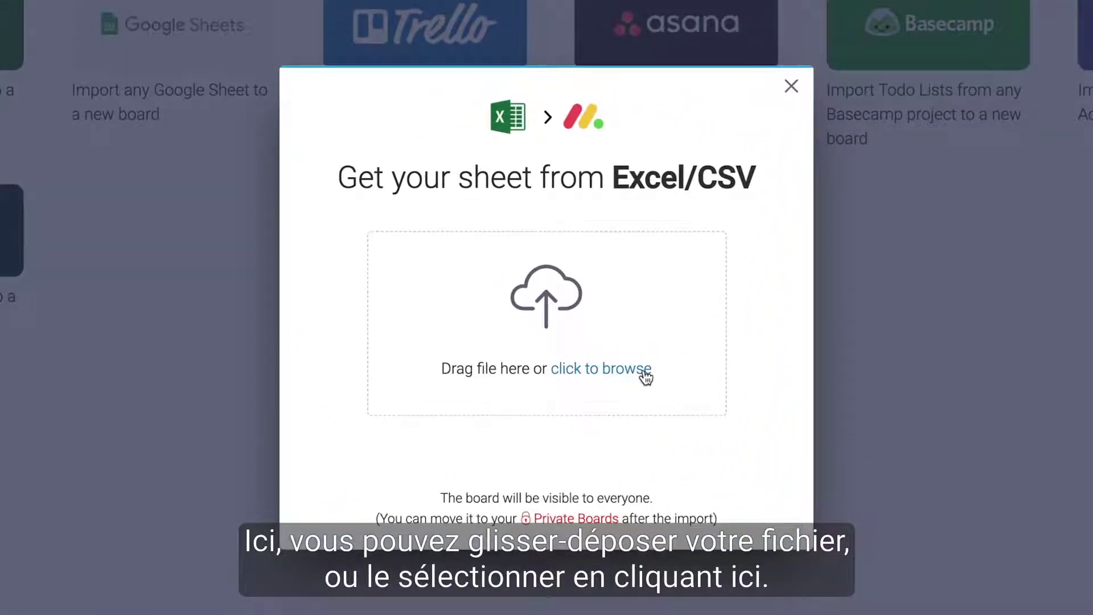
pyautogui.click(645, 377)
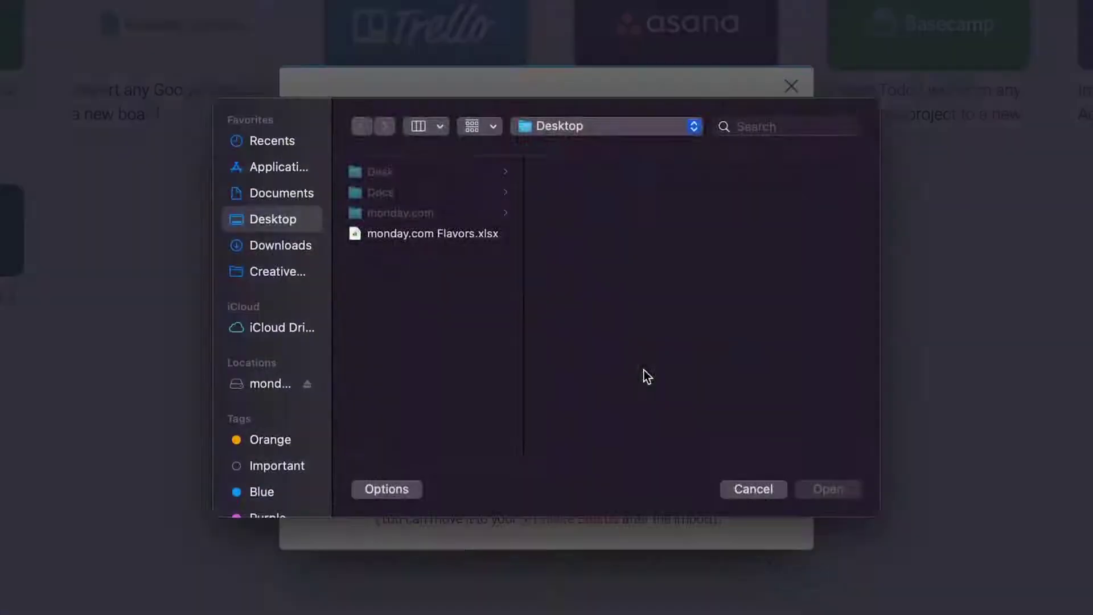
pyautogui.click(830, 493)
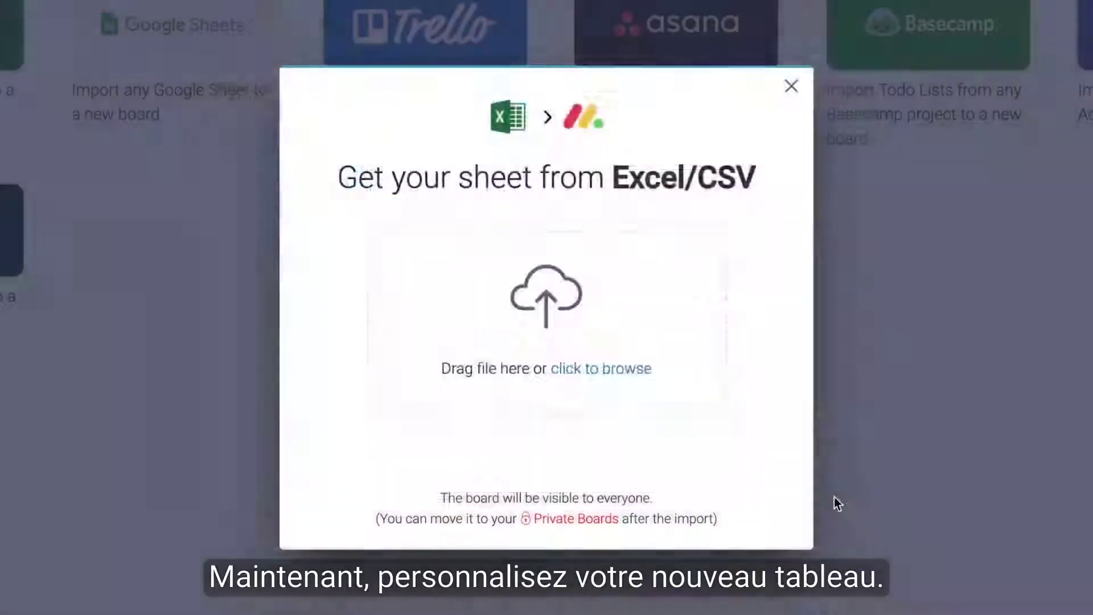
# Accept row 4 as column titles and the Flavor column as item names.
pyautogui.click(659, 373)
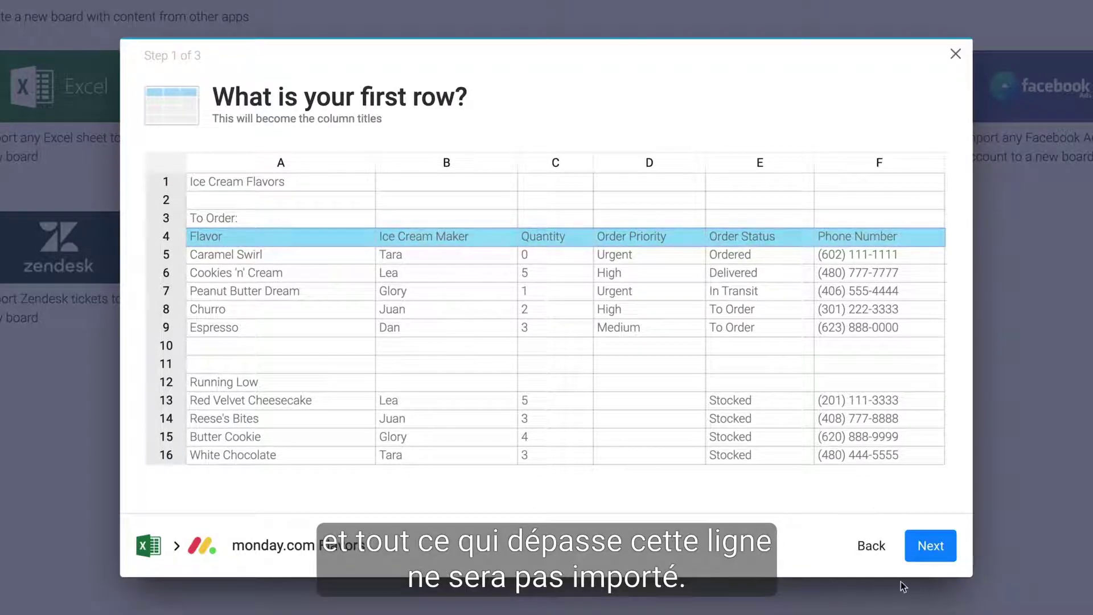
pyautogui.click(931, 547)
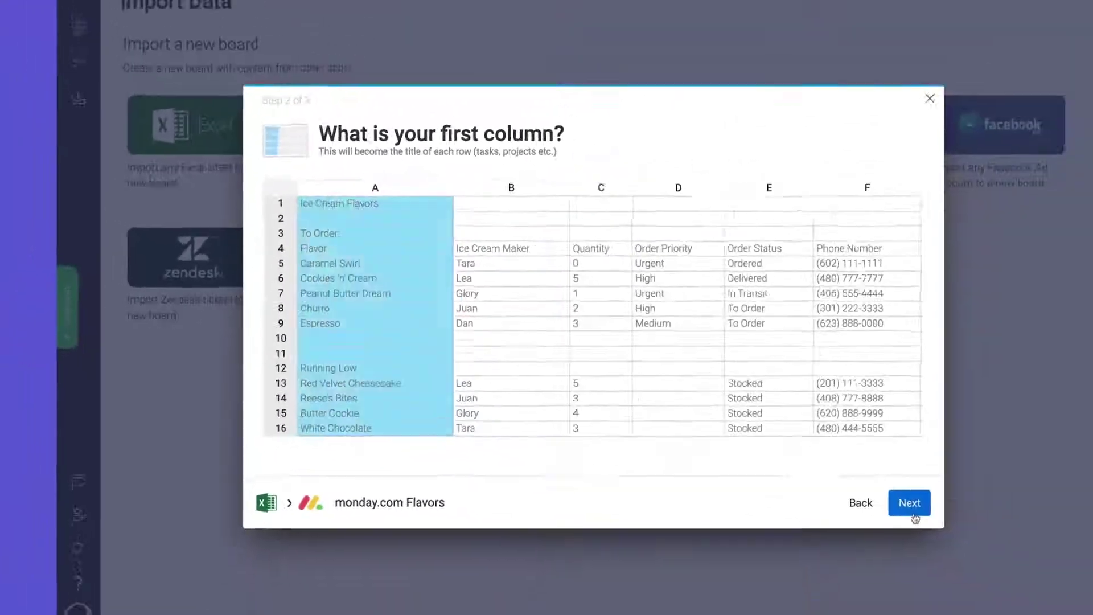
pyautogui.click(913, 516)
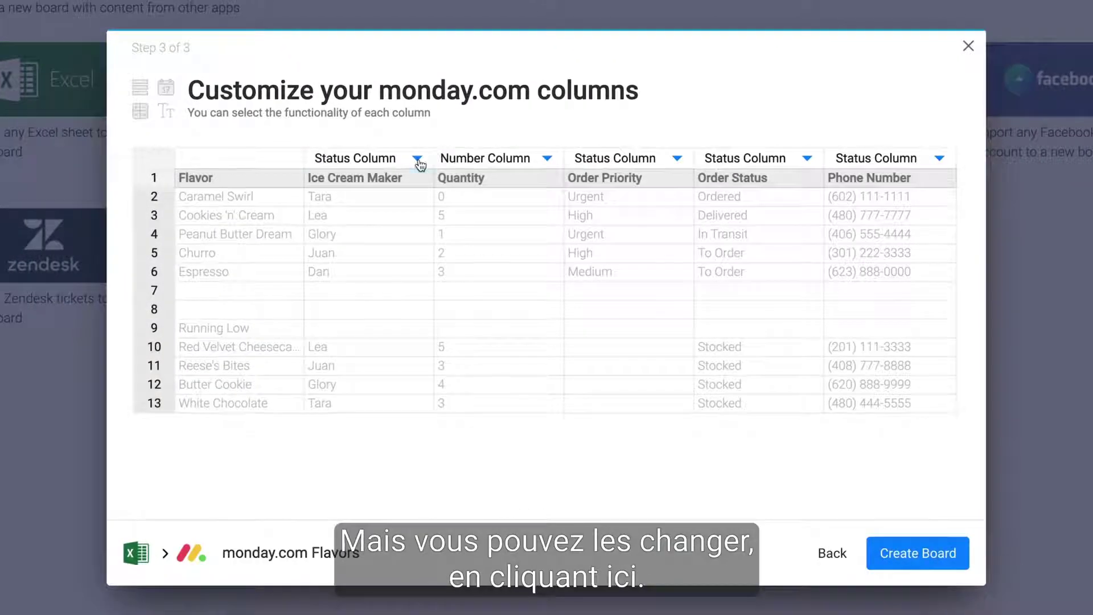
# Set the Ice Cream Maker and Phone Number columns to Text Column type.
pyautogui.click(418, 161)
pyautogui.click(417, 255)
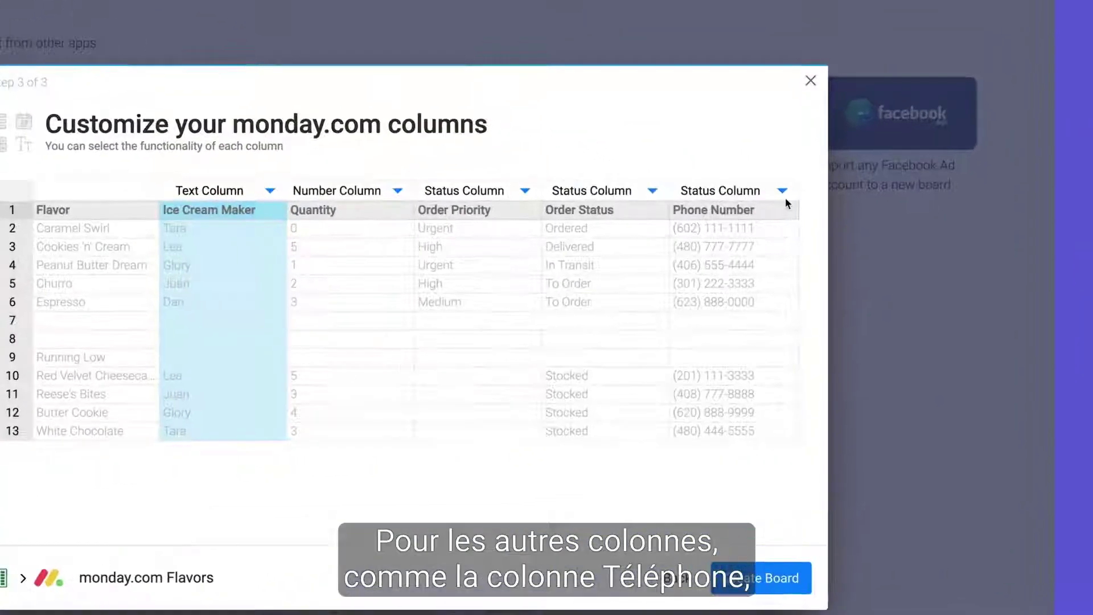
pyautogui.click(782, 192)
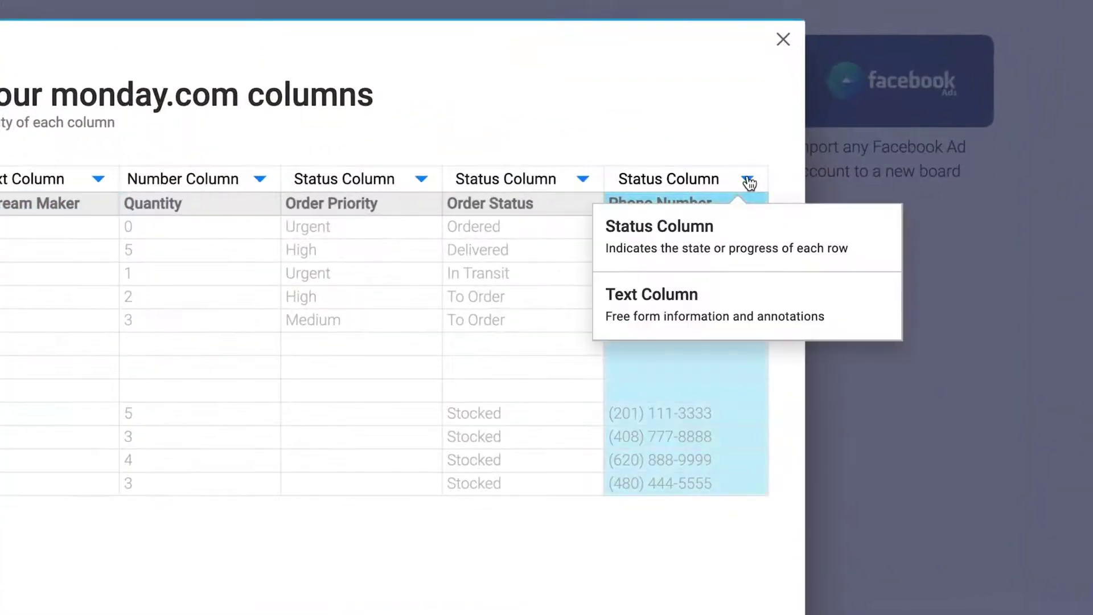
pyautogui.click(770, 299)
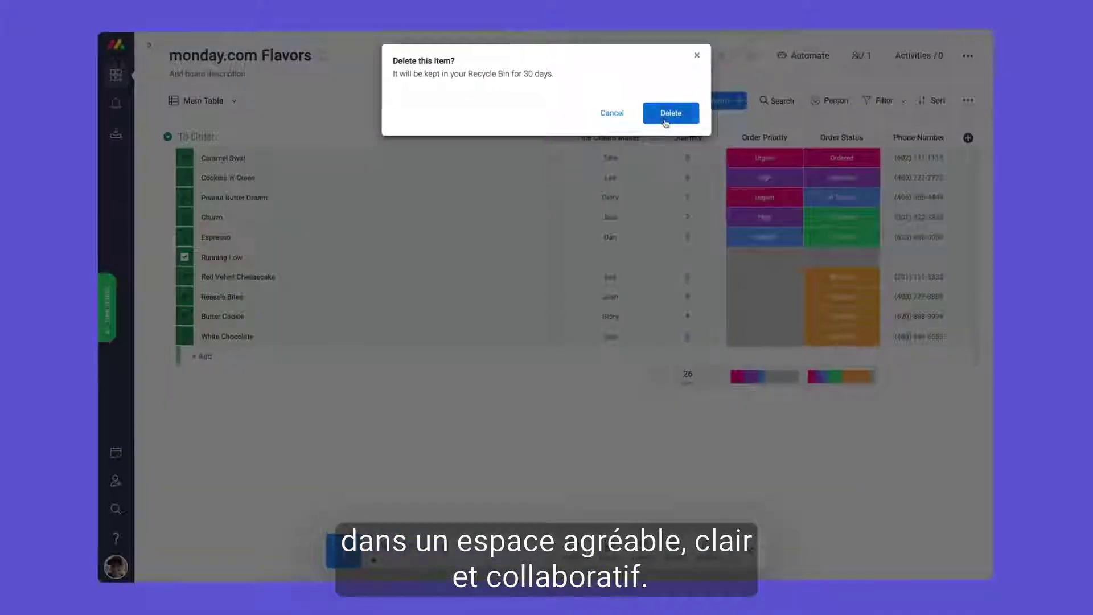
# Delete the Running Low item row and change Phone Number to a phone column.
pyautogui.click(665, 119)
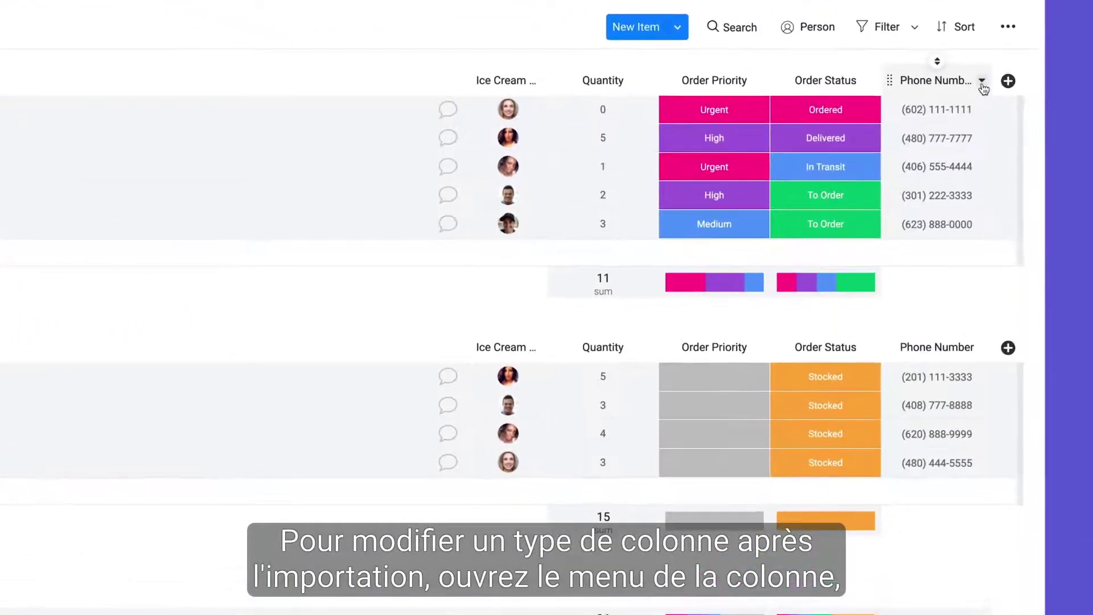
pyautogui.click(982, 83)
pyautogui.moveTo(863, 314)
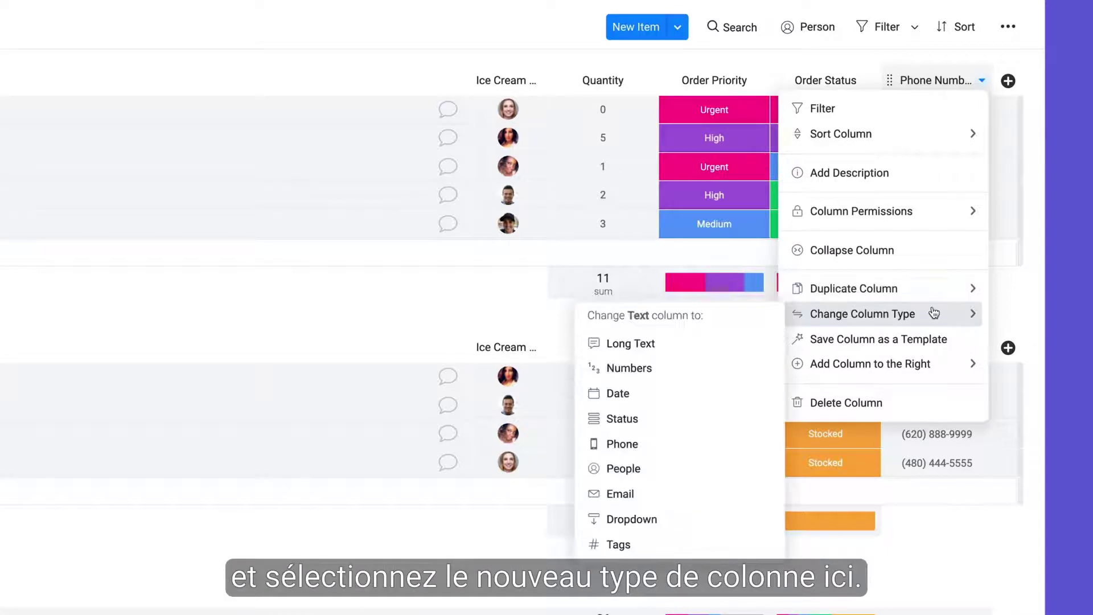
pyautogui.click(657, 446)
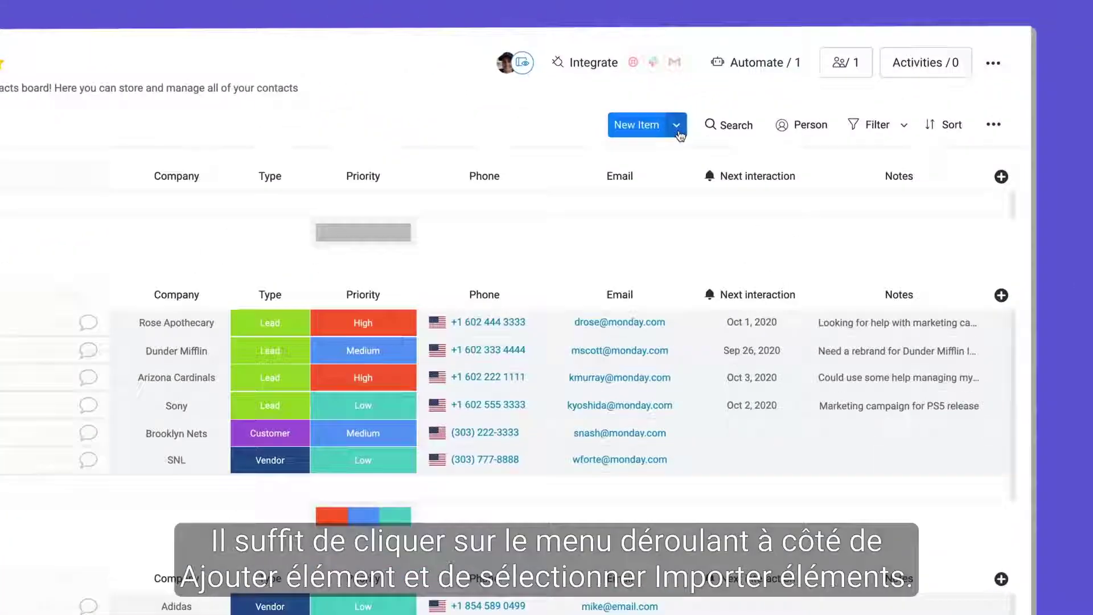
# Start an Import Items from Excel on the Contacts board with the Feb Leads file.
pyautogui.click(679, 133)
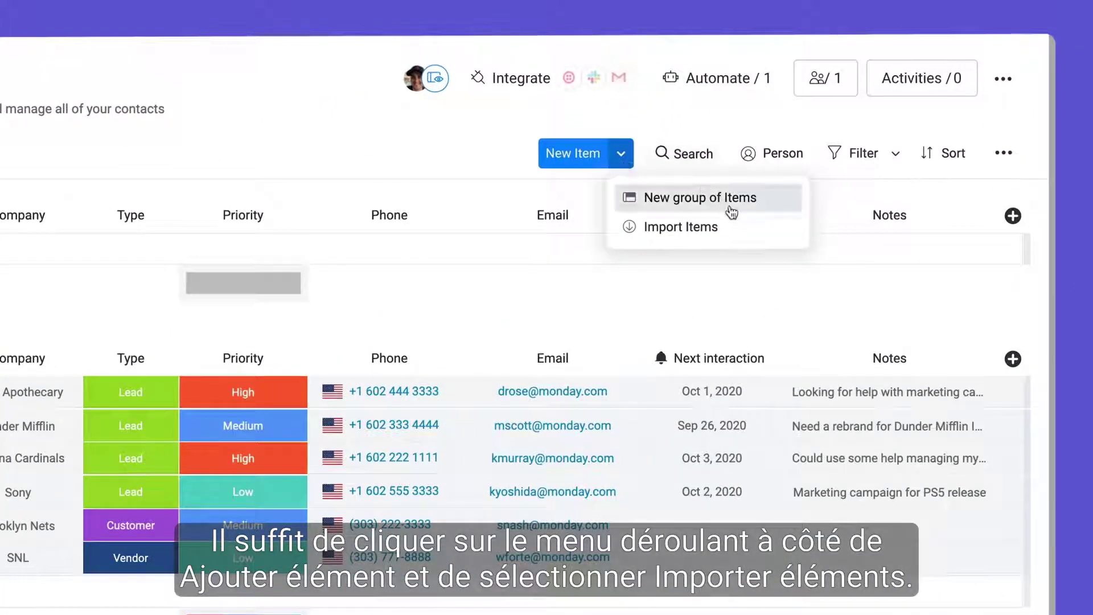
pyautogui.click(732, 231)
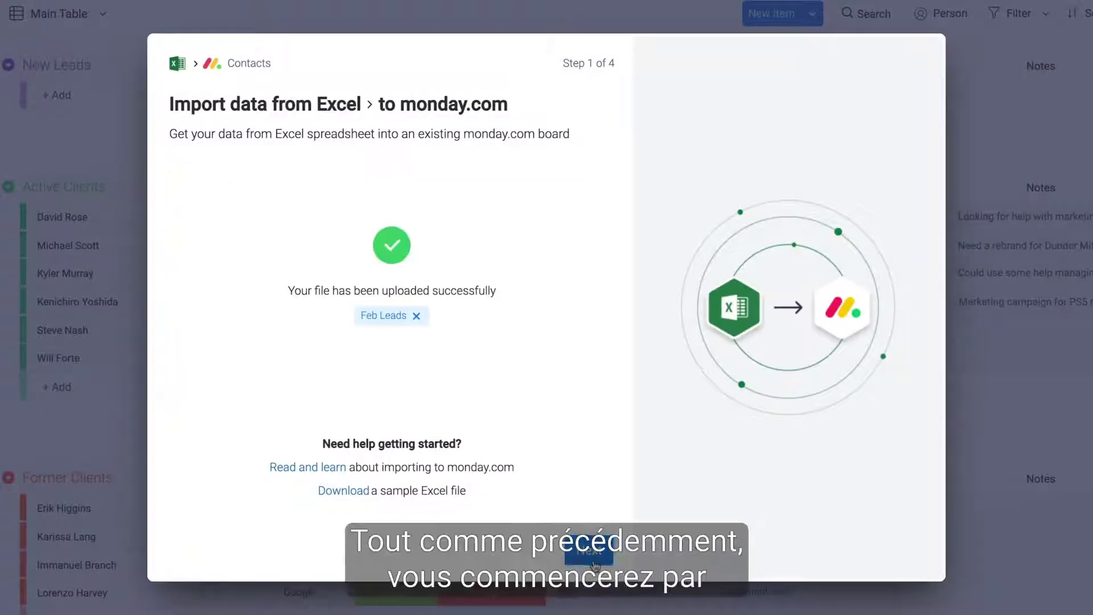
pyautogui.click(595, 556)
# Use the spreadsheet's Name column as item names and move on to column mapping.
pyautogui.click(418, 207)
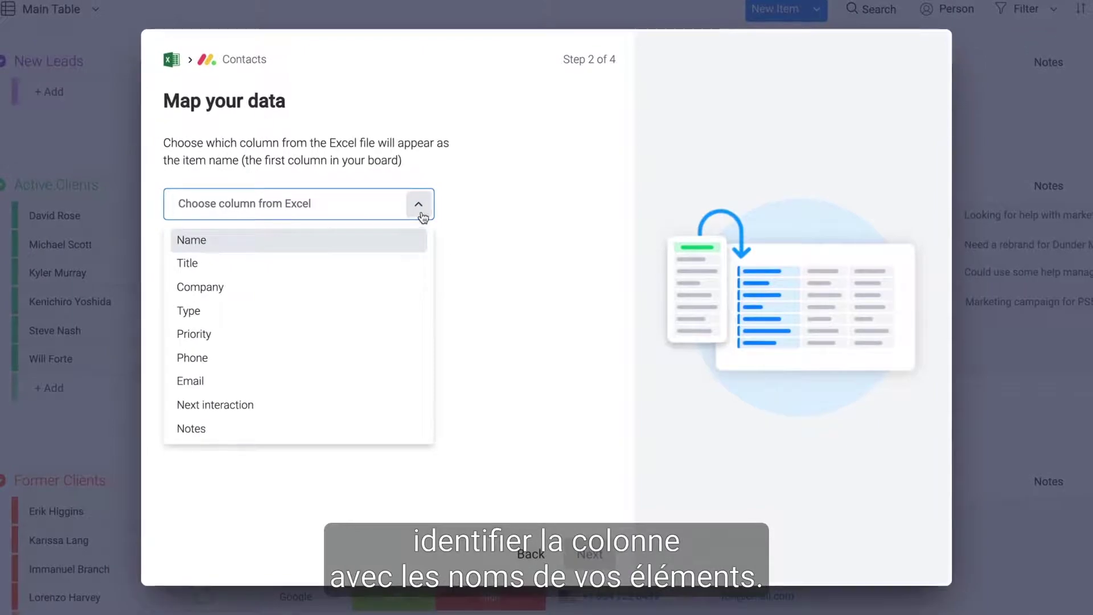
pyautogui.click(347, 242)
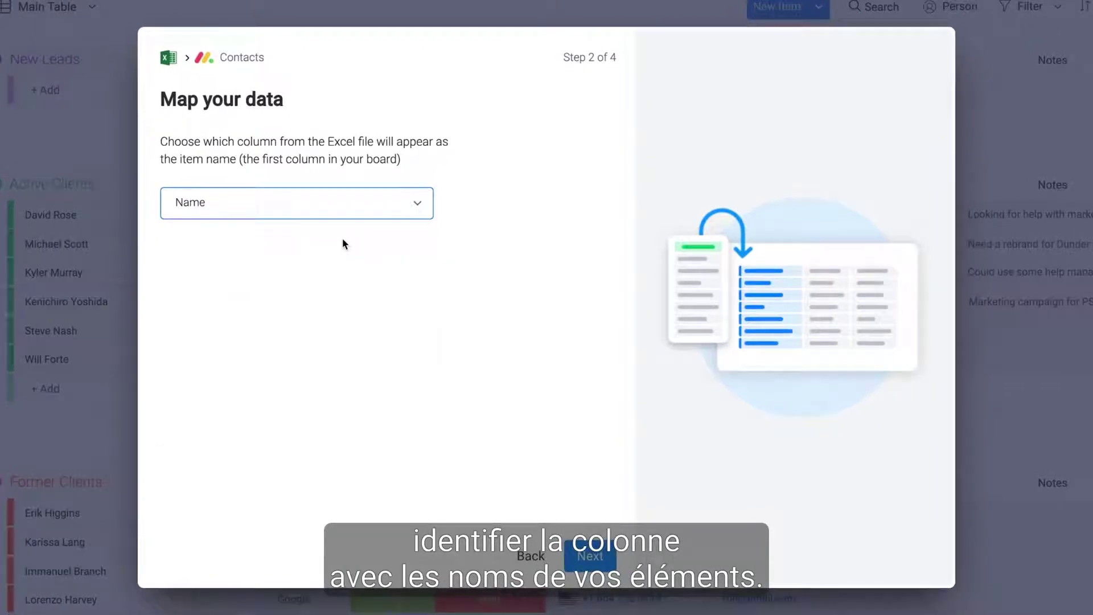
pyautogui.click(600, 570)
pyautogui.click(589, 276)
# Map Title, Company and Type to their board columns and start importing rows as new items.
pyautogui.click(487, 313)
pyautogui.click(592, 339)
pyautogui.click(495, 399)
pyautogui.click(595, 403)
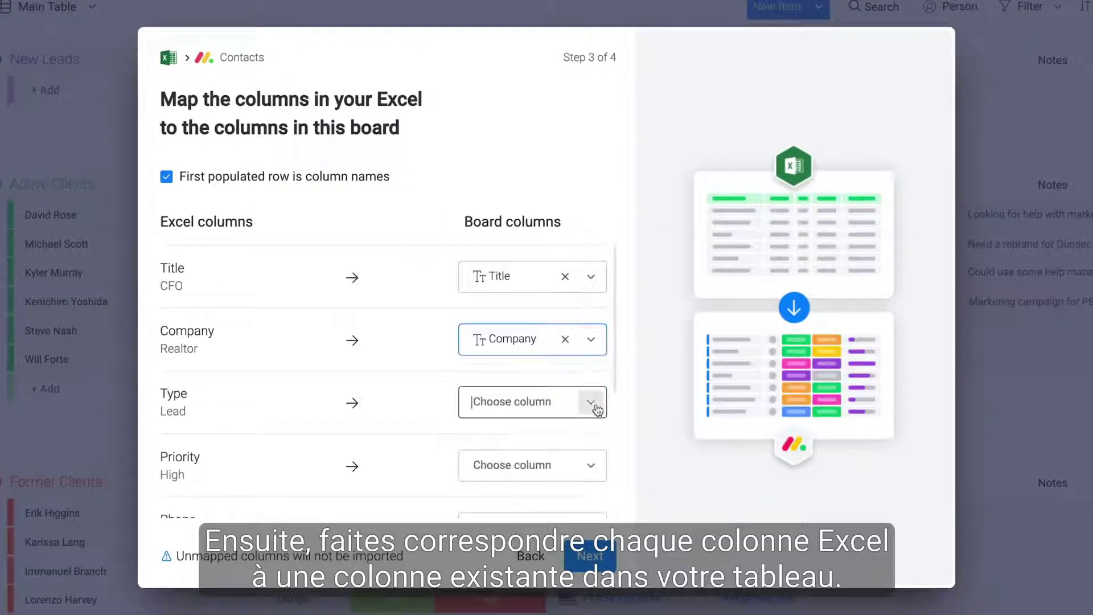
pyautogui.scroll(-2, 626, 461)
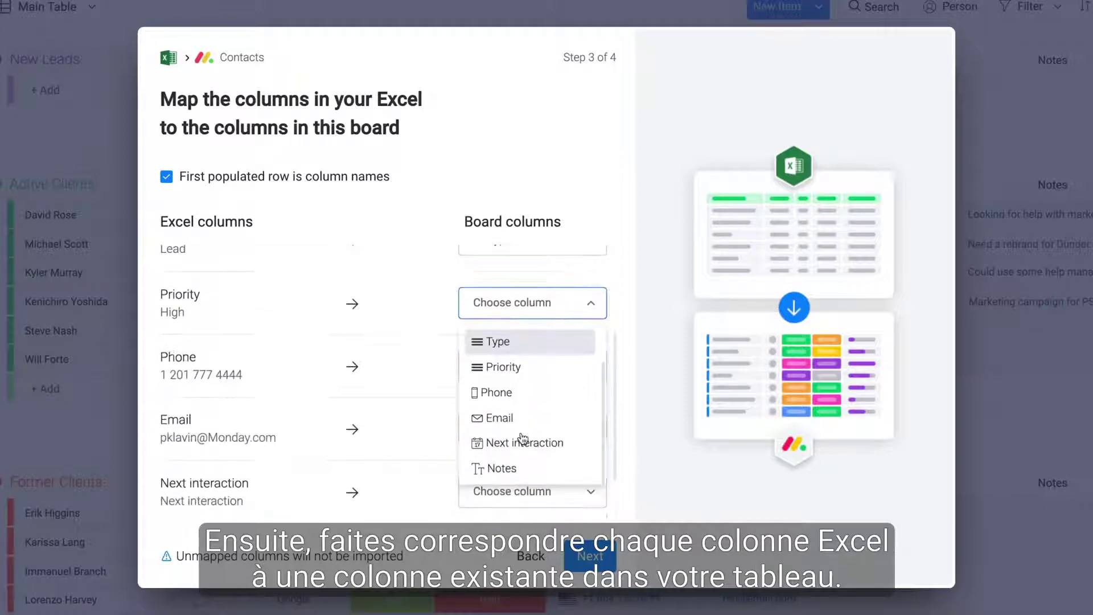
pyautogui.scroll(-1, 534, 435)
pyautogui.click(610, 563)
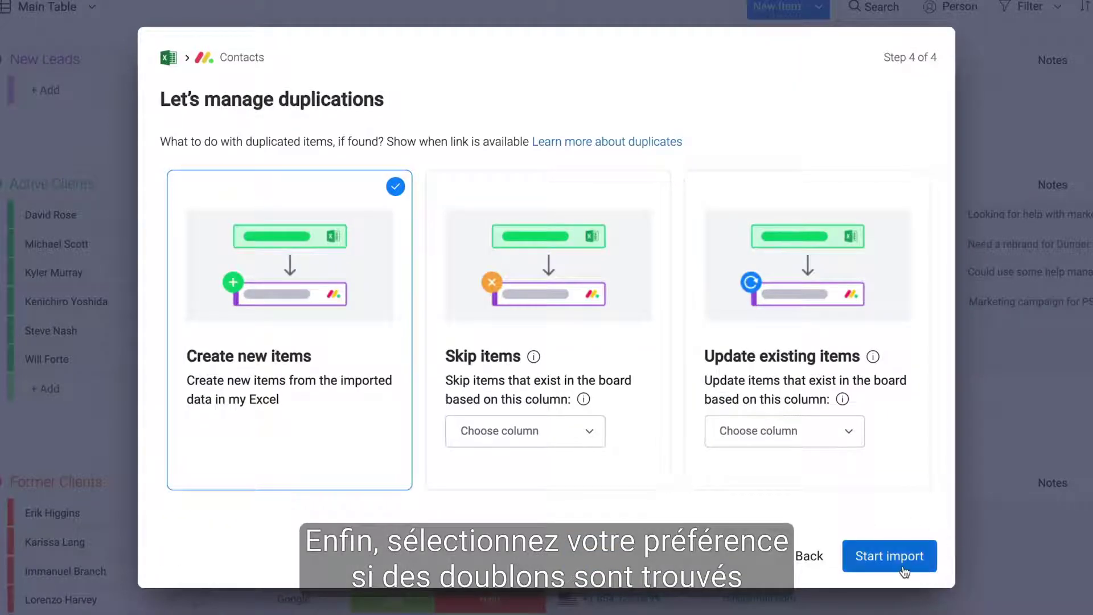
pyautogui.click(889, 556)
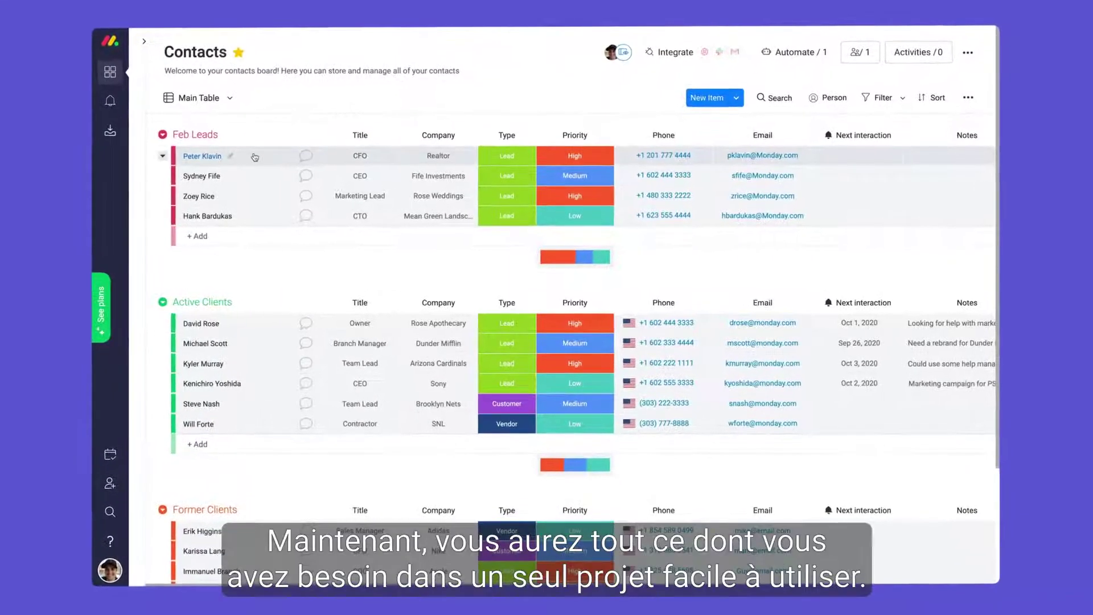
pyautogui.moveTo(268, 159); pyautogui.dragTo(240, 309)
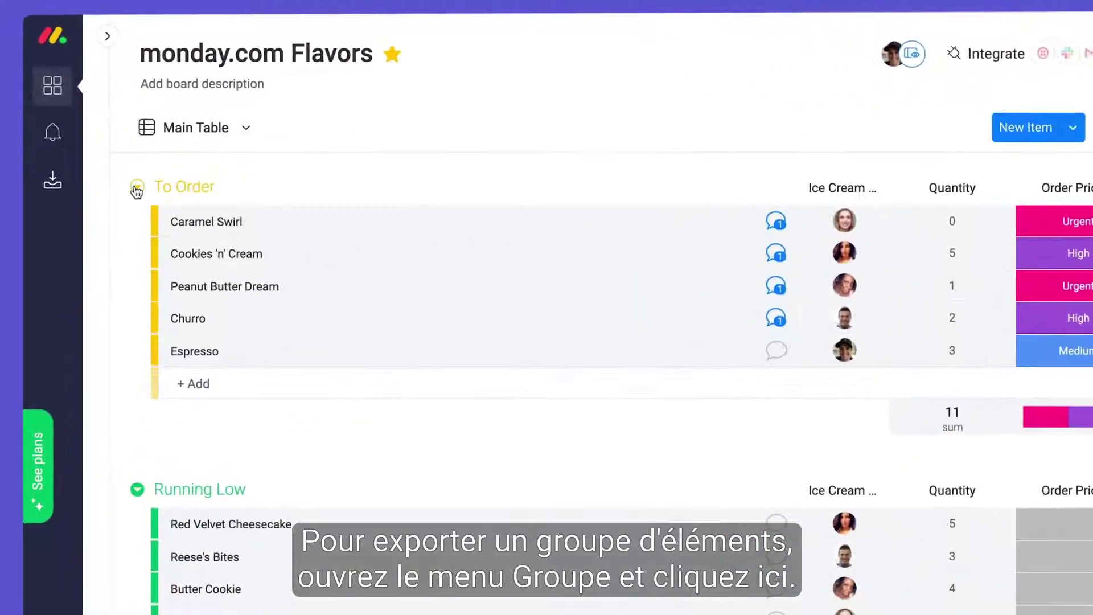
# Export the whole board to Excel with updates included and view the Updates sheet.
pyautogui.click(137, 188)
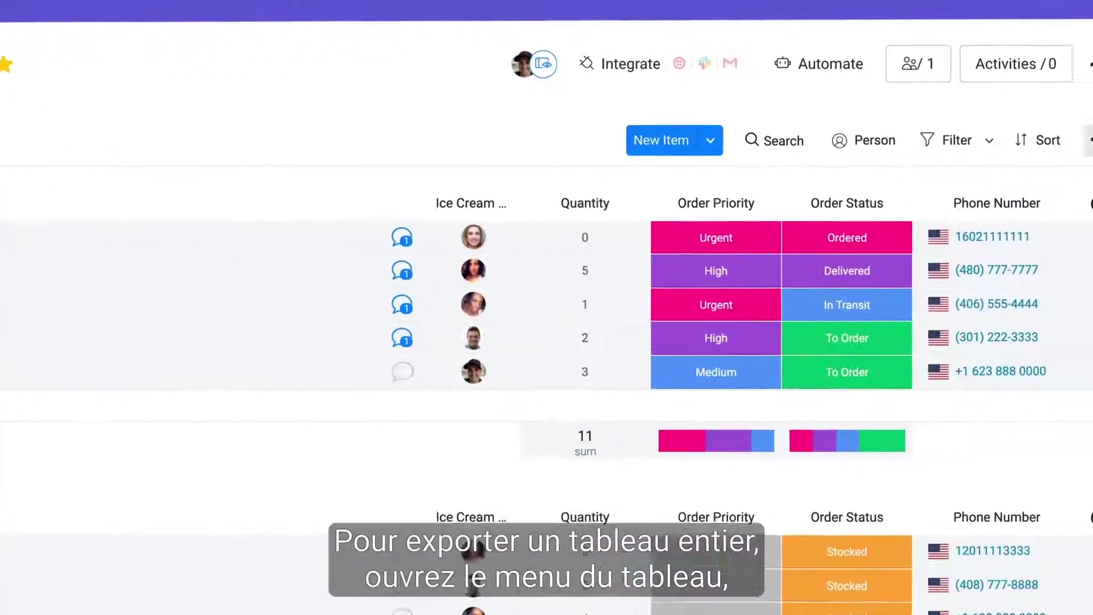
pyautogui.click(1003, 68)
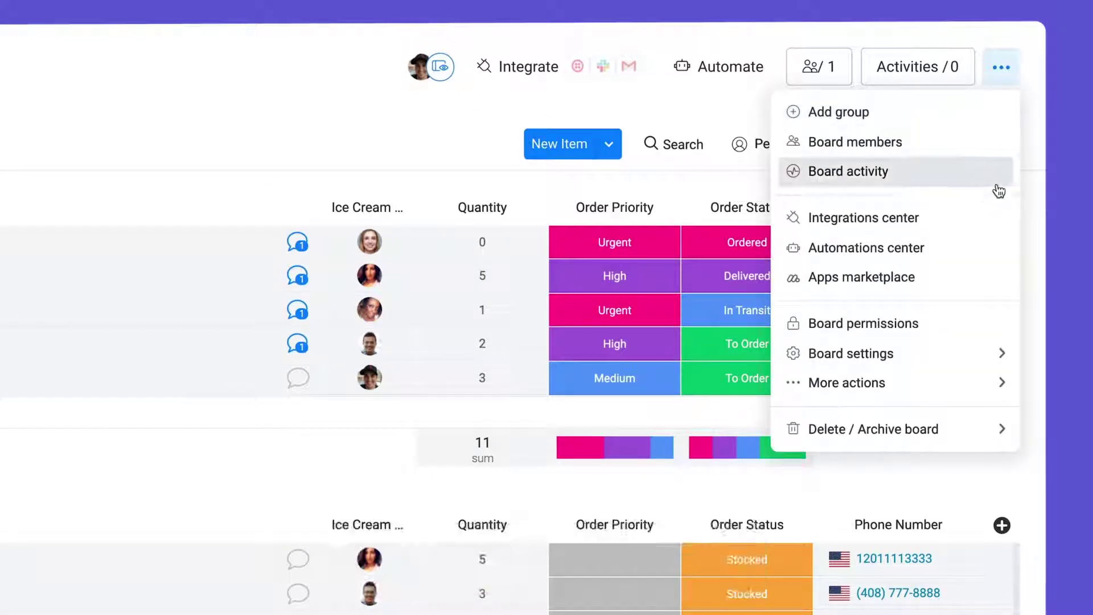
pyautogui.moveTo(896, 382)
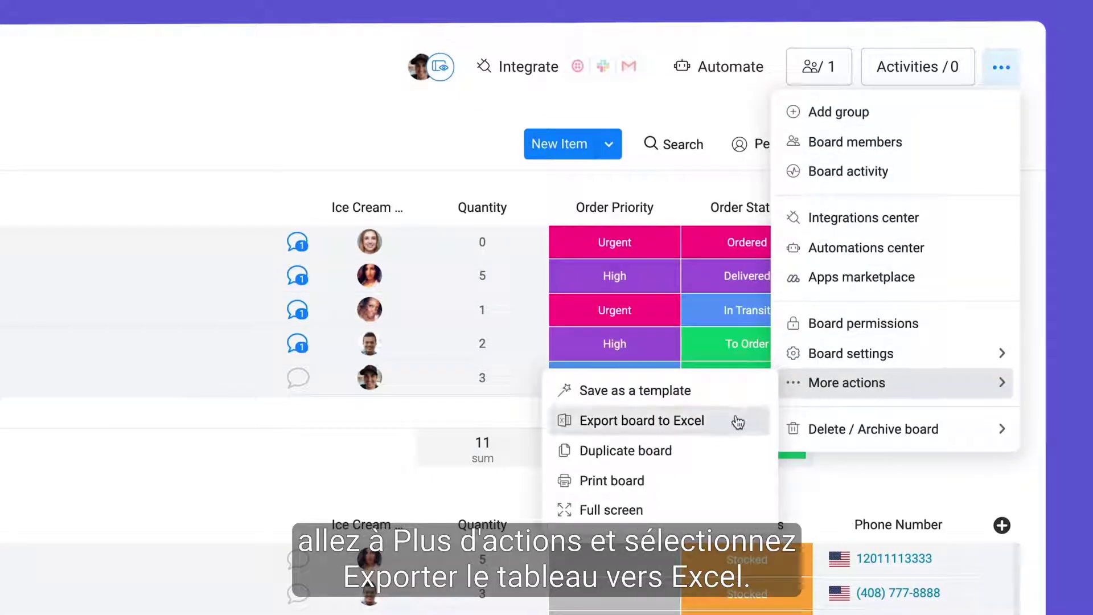
pyautogui.click(730, 427)
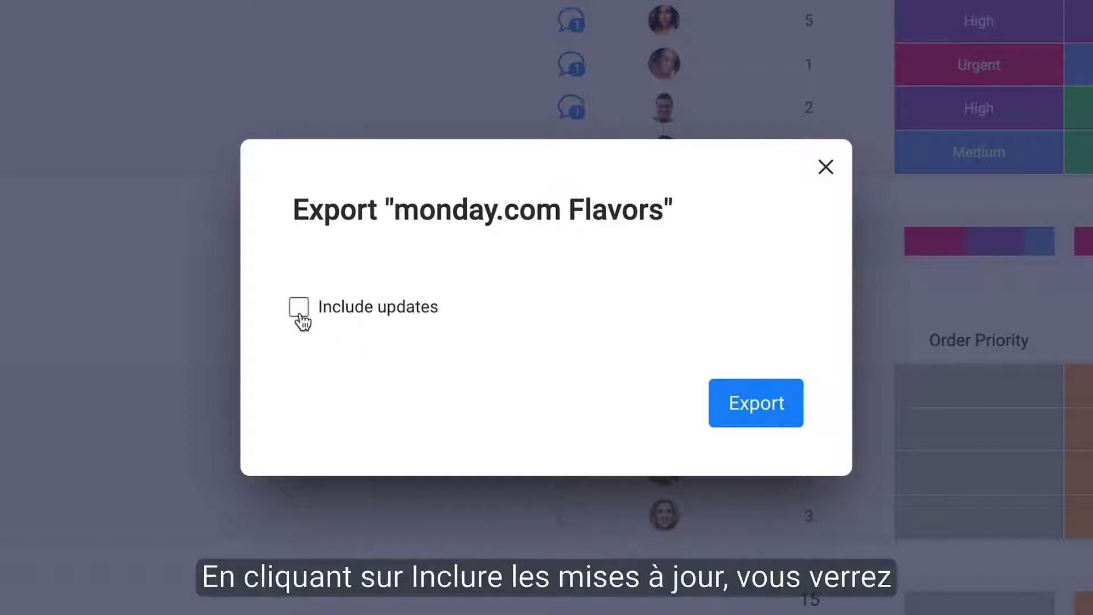
pyautogui.click(772, 427)
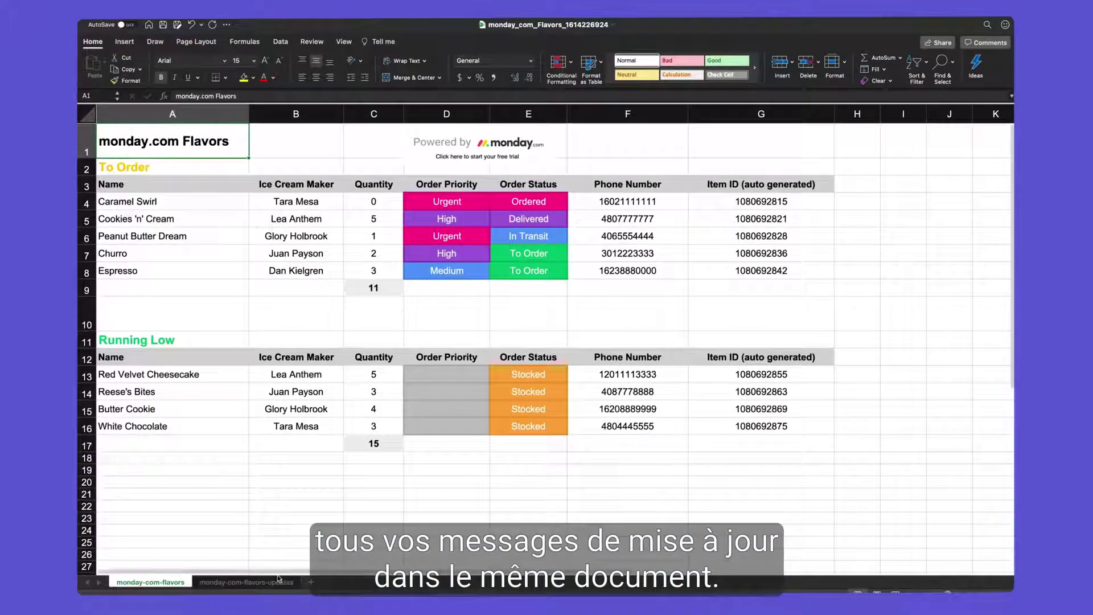
pyautogui.click(271, 582)
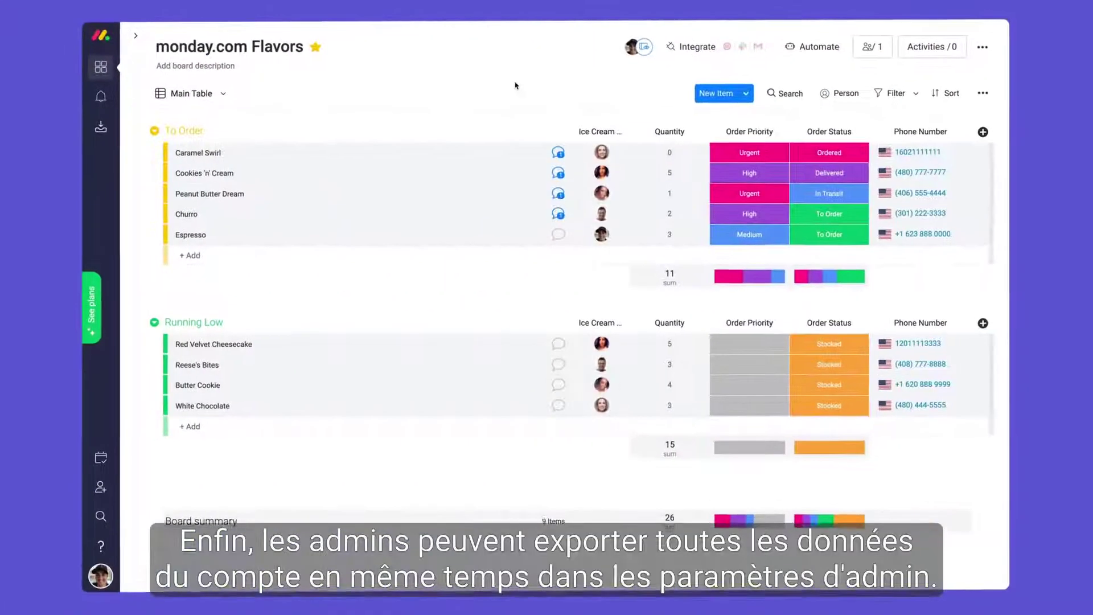
pyautogui.click(97, 581)
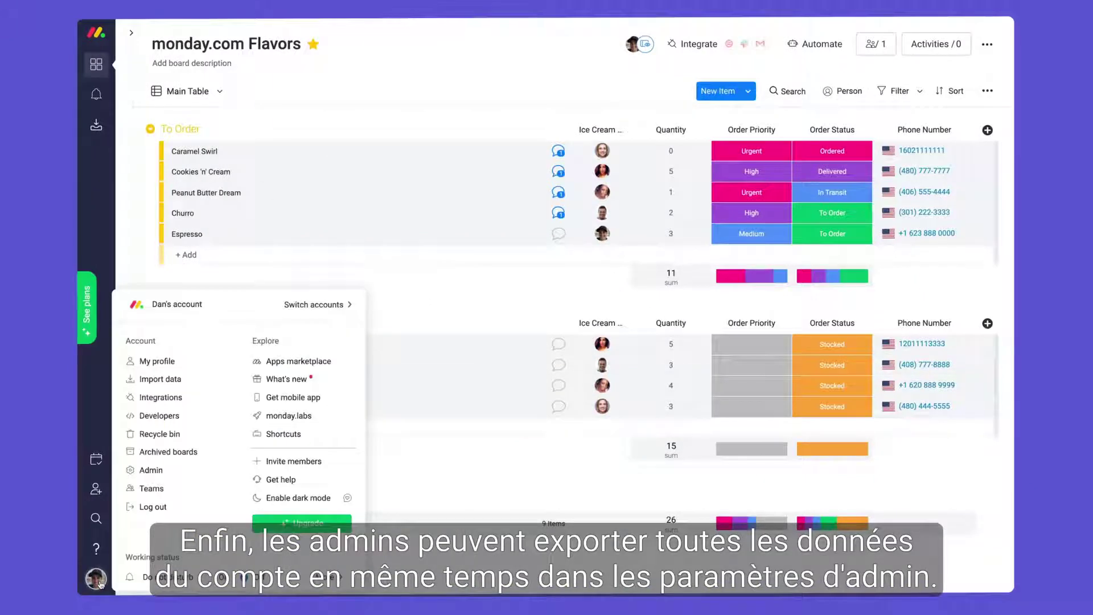
pyautogui.click(190, 475)
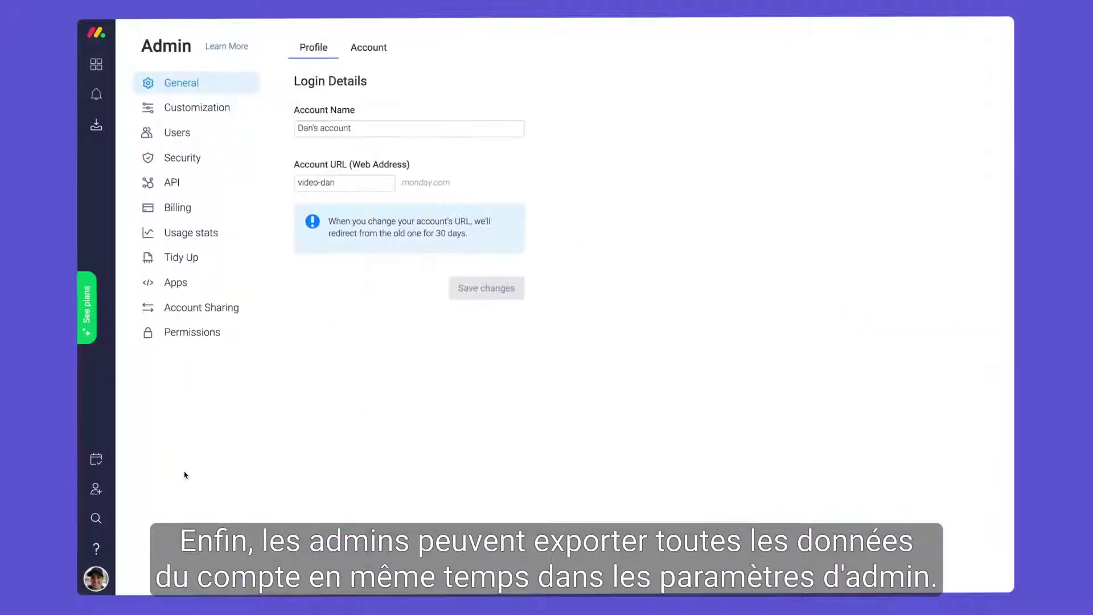
pyautogui.click(381, 48)
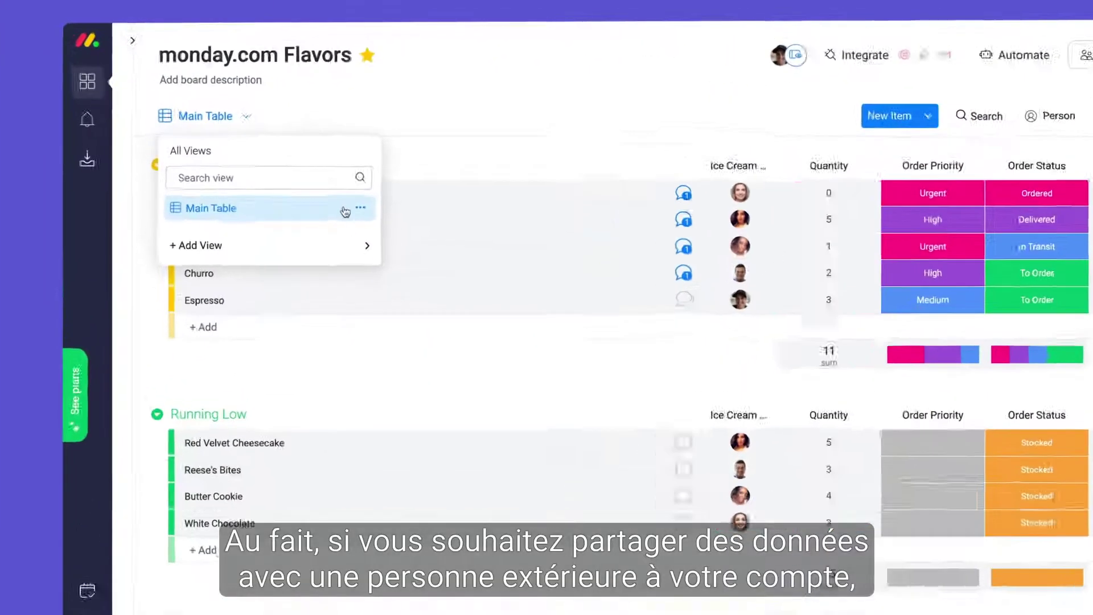
# Share the Main Table view via a public link and preview the shared board.
pyautogui.click(359, 209)
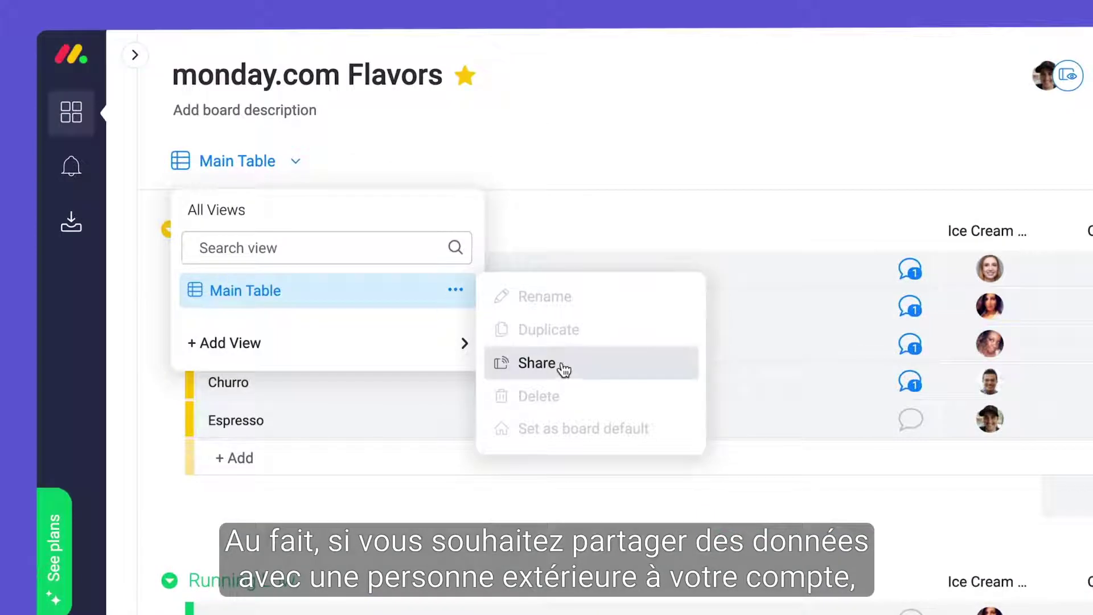
pyautogui.click(568, 370)
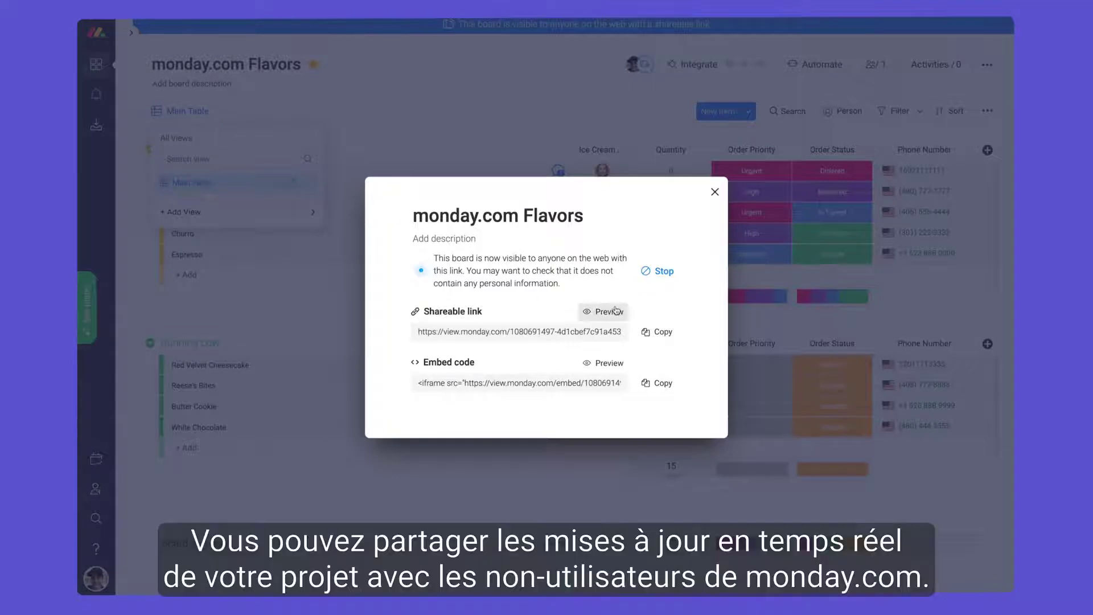
pyautogui.click(604, 311)
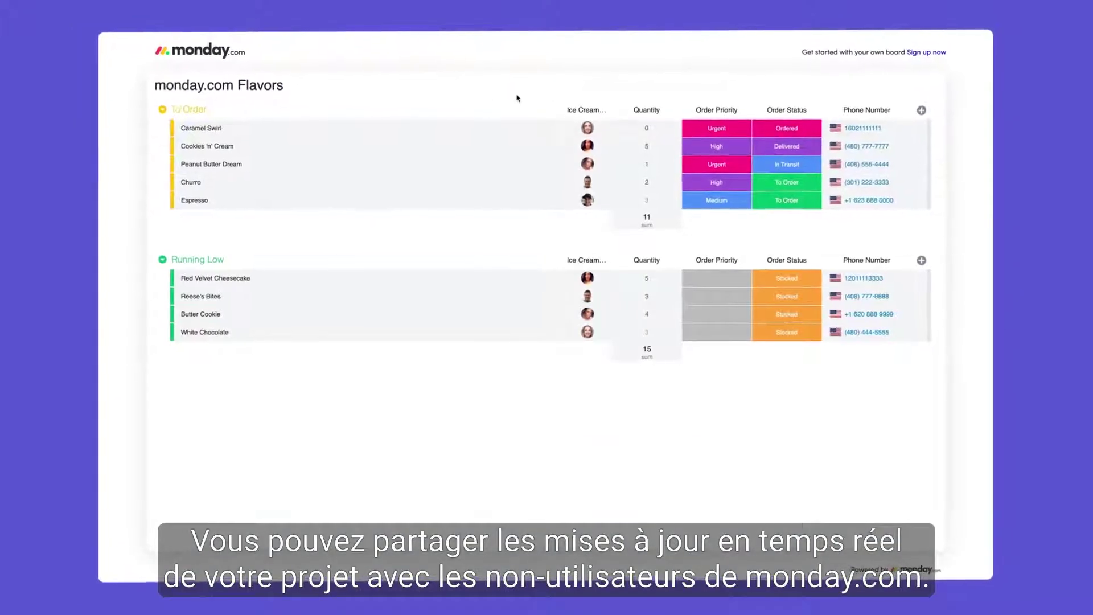